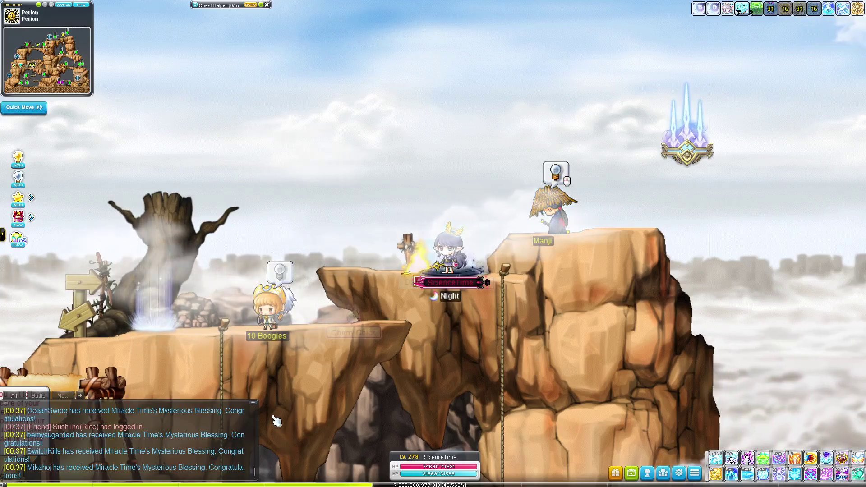
Extend the chat box upward to show more lines and look back and forth through its message history
left_click_drag(230, 403, 251, 170)
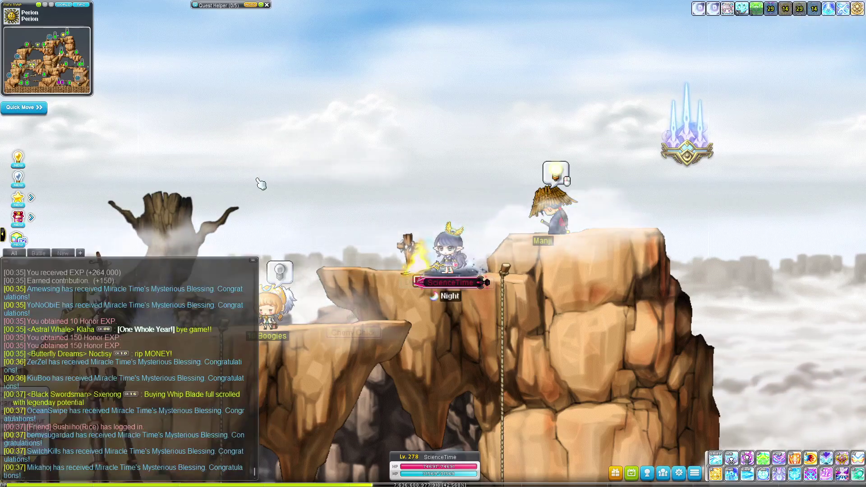
scroll(217, 395, "up", 8)
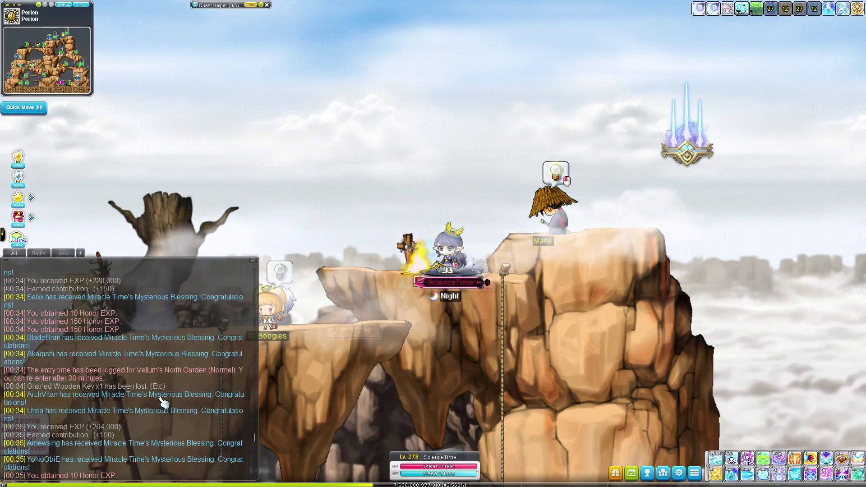
scroll(163, 407, "up", 8)
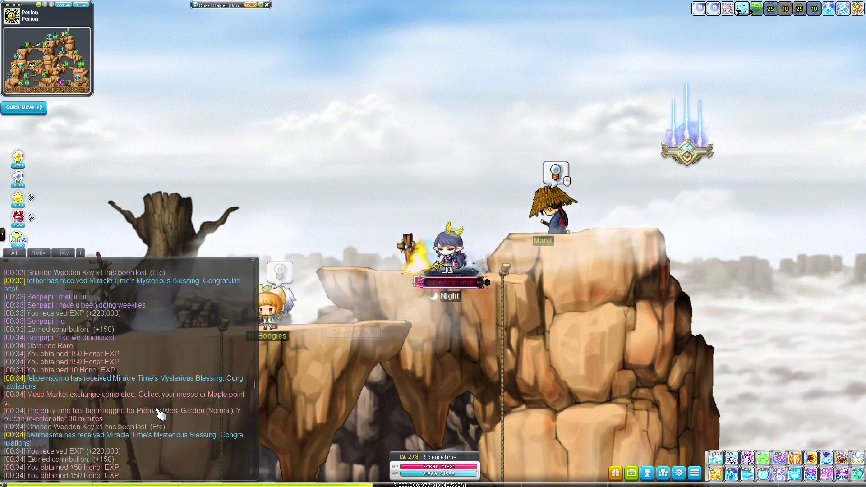
scroll(166, 417, "down", 10)
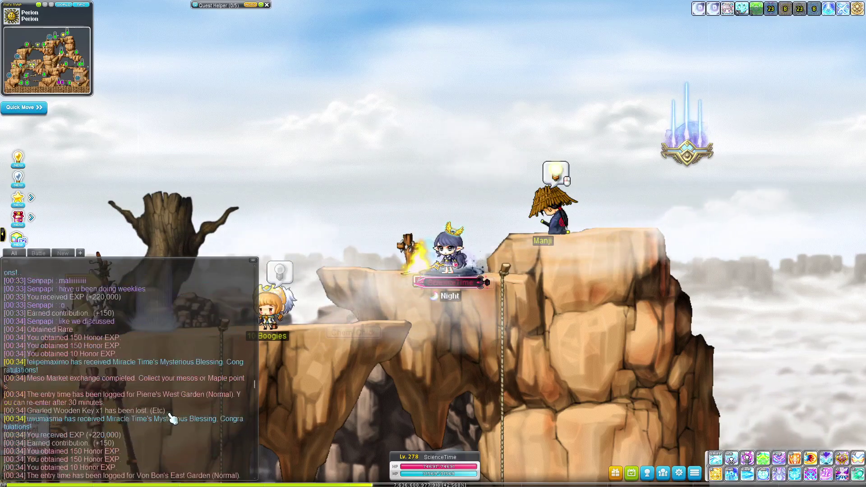
scroll(171, 431, "down", 10)
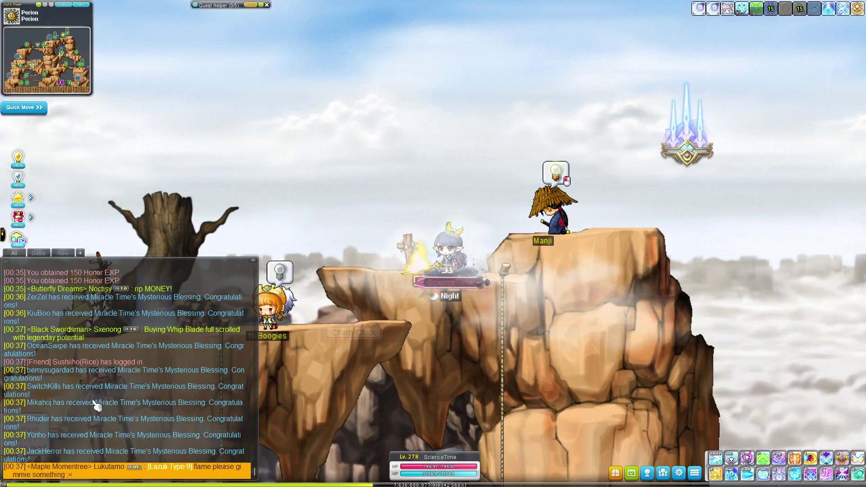
scroll(96, 405, "up", 3)
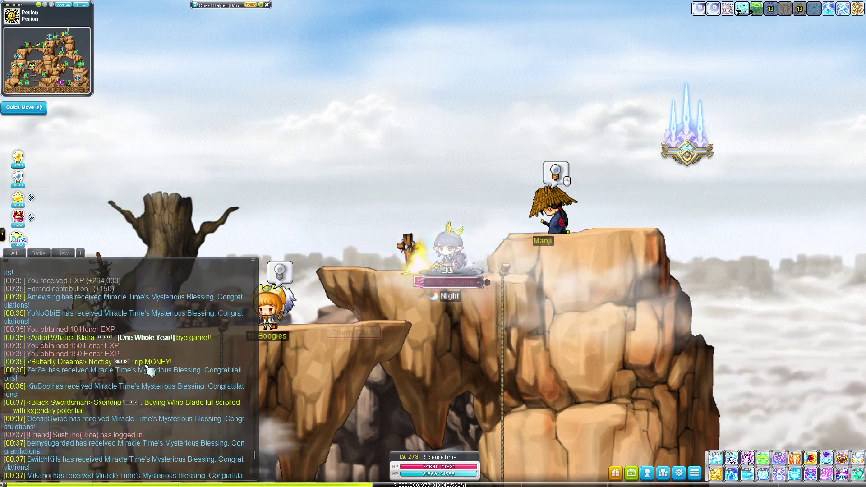
scroll(144, 405, "up", 3)
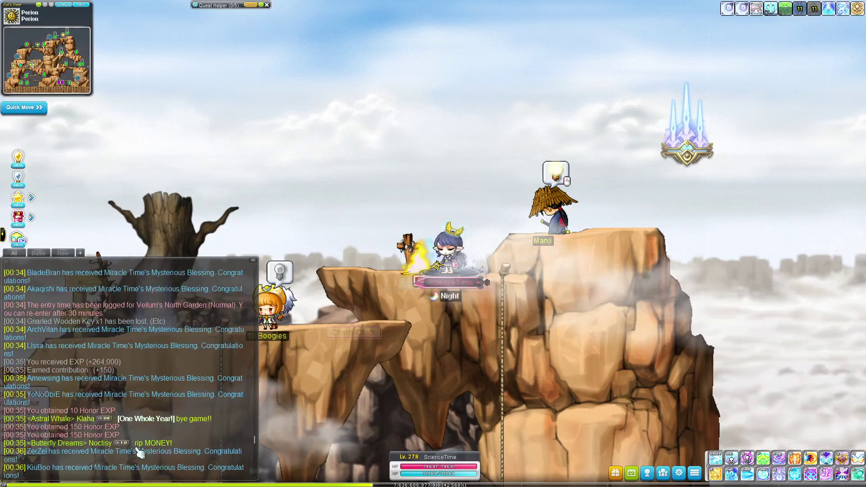
scroll(140, 451, "up", 5)
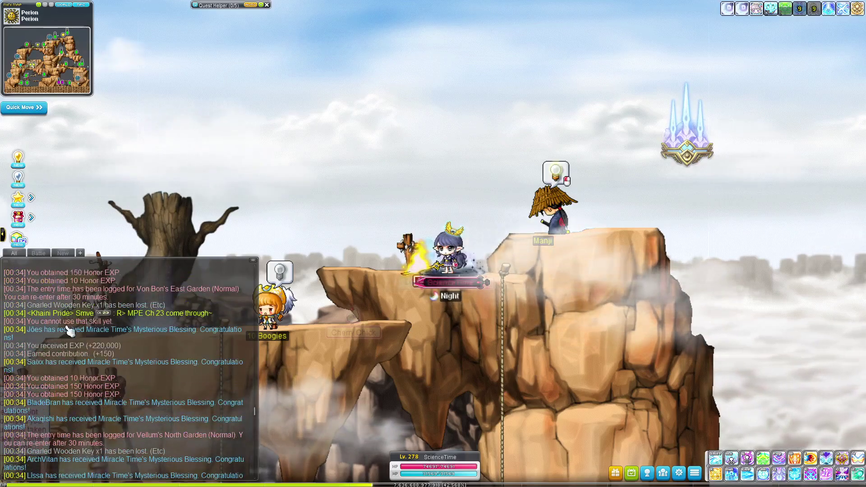
scroll(193, 396, "down", 10)
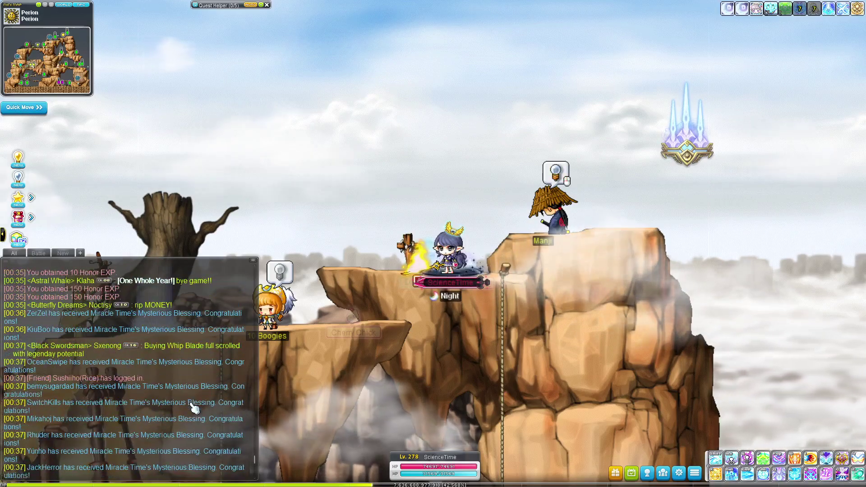
scroll(193, 413, "down", 4)
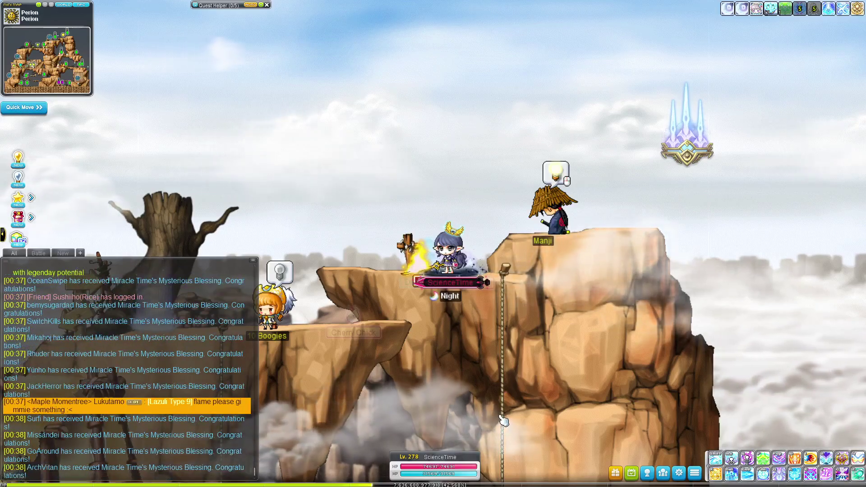
Set the chat box font size to Large in the Social options and apply it
left_click(694, 472)
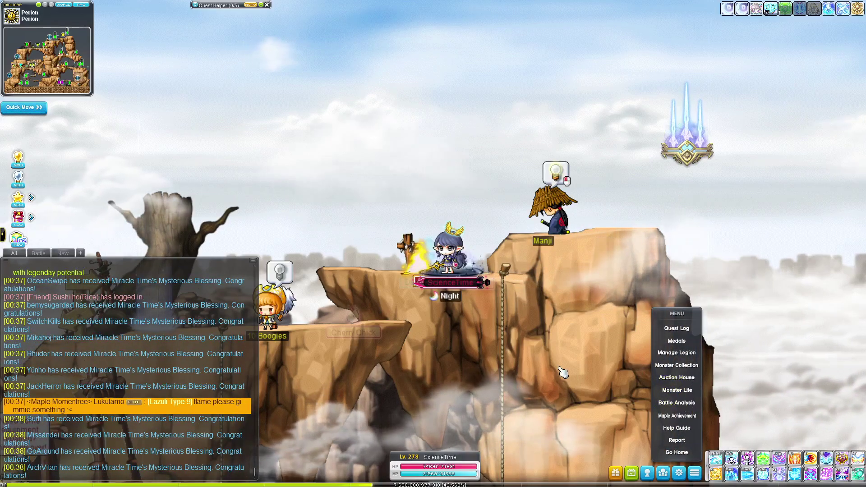
key("Escape")
key("Escape")
key("Down")
key("Return")
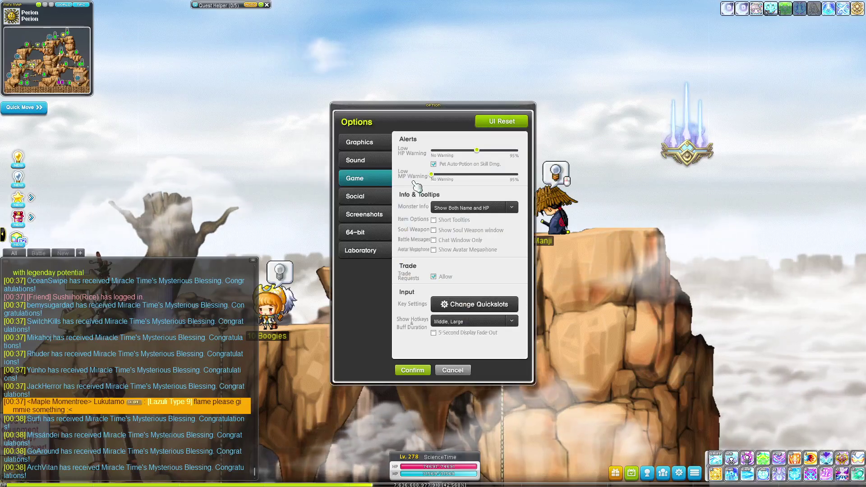
left_click(361, 196)
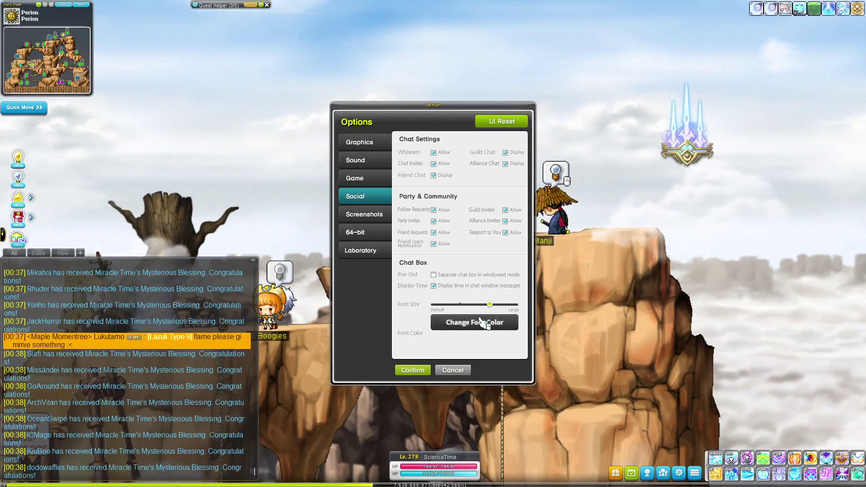
left_click(421, 369)
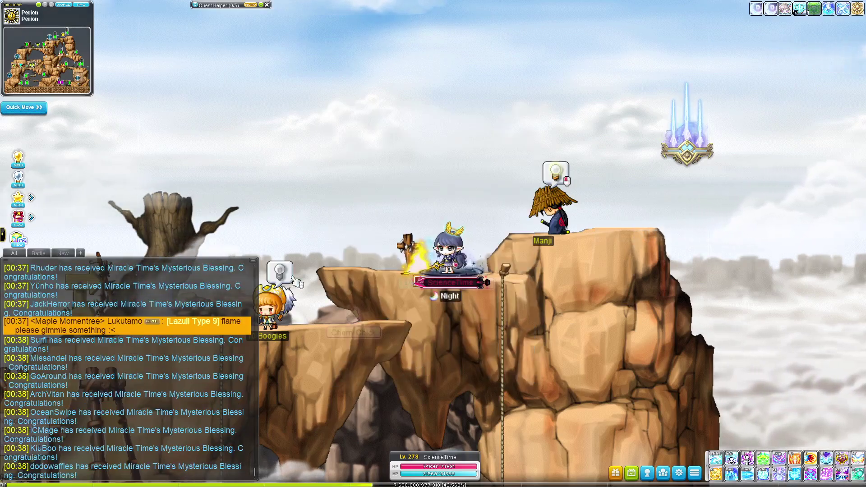
Set the chat box font size to Default in the Social options and apply it
key("Escape")
left_click(356, 196)
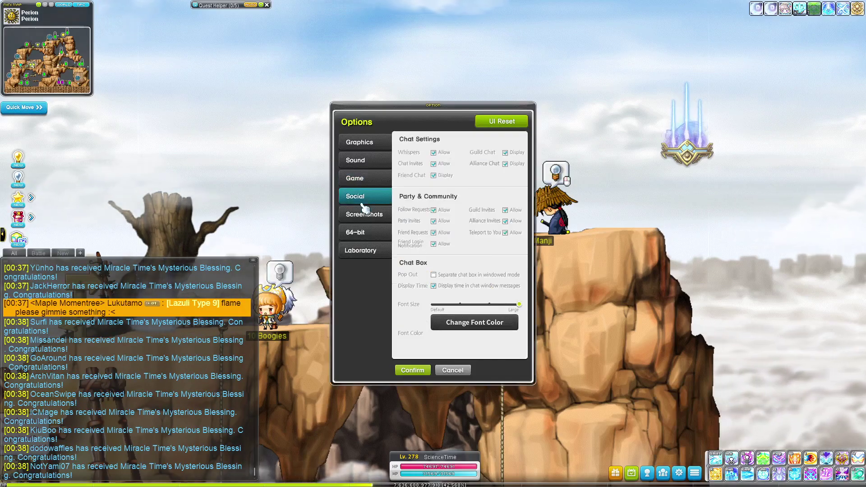
left_click(414, 371)
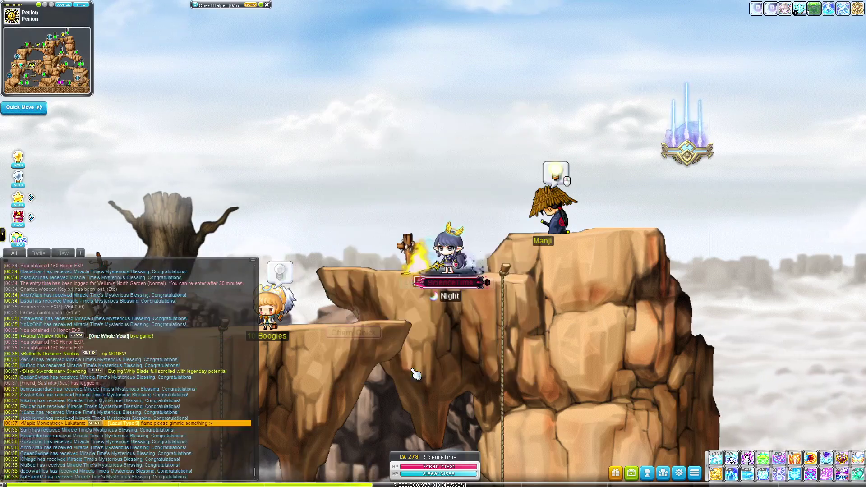
Set the chat box font size to one notch below Large in the Social options and apply it
key("Down")
key("Return")
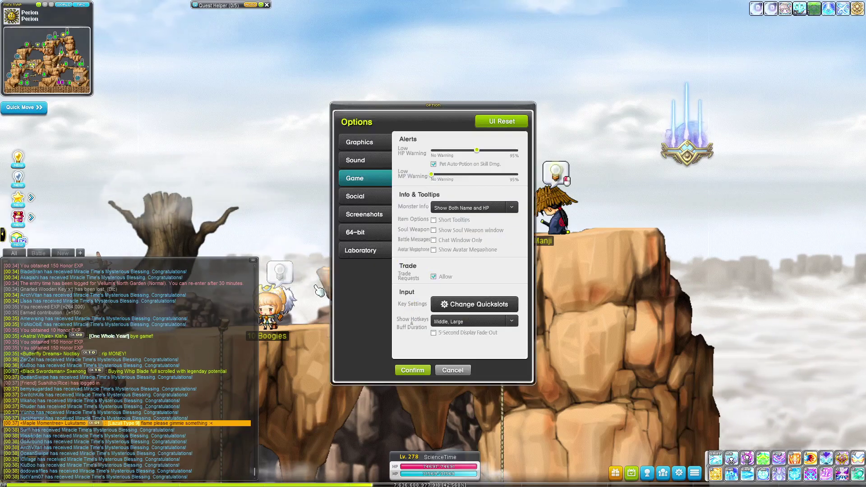
left_click(359, 196)
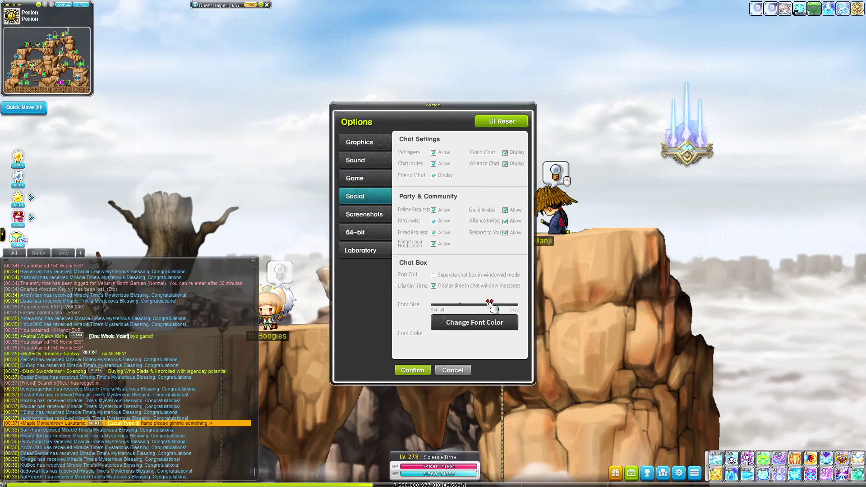
left_click(421, 370)
Open the chat font color settings in the Social options, check the colors offered, and cancel without changing them
key("Escape")
key("Down")
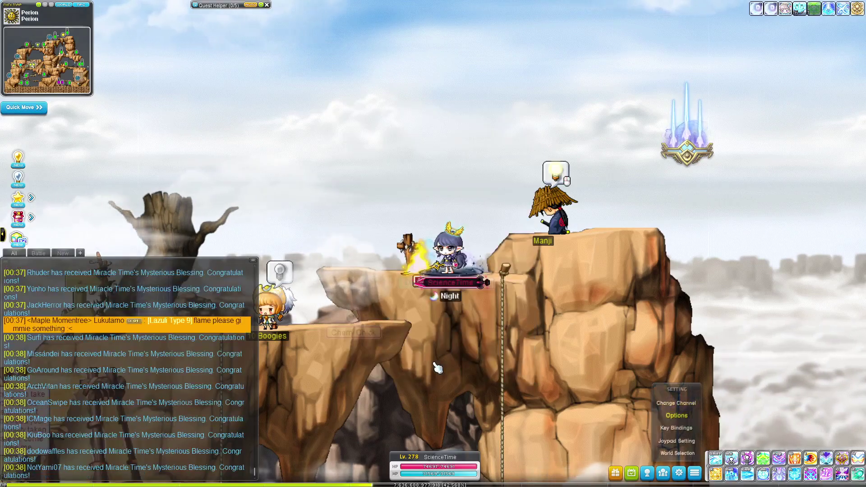
key("Return")
left_click(364, 195)
left_click(490, 322)
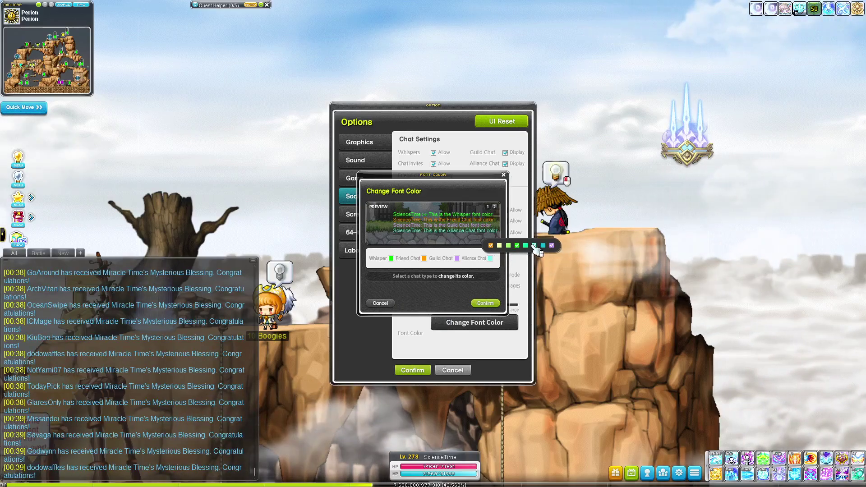
left_click(380, 303)
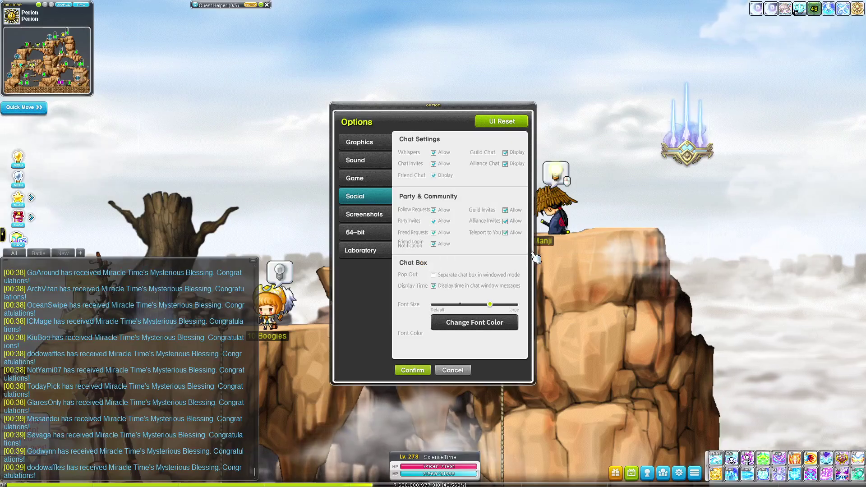
Separate the chat box into its own window over the middle of the game view and check its Battle and System messages
left_click(433, 275)
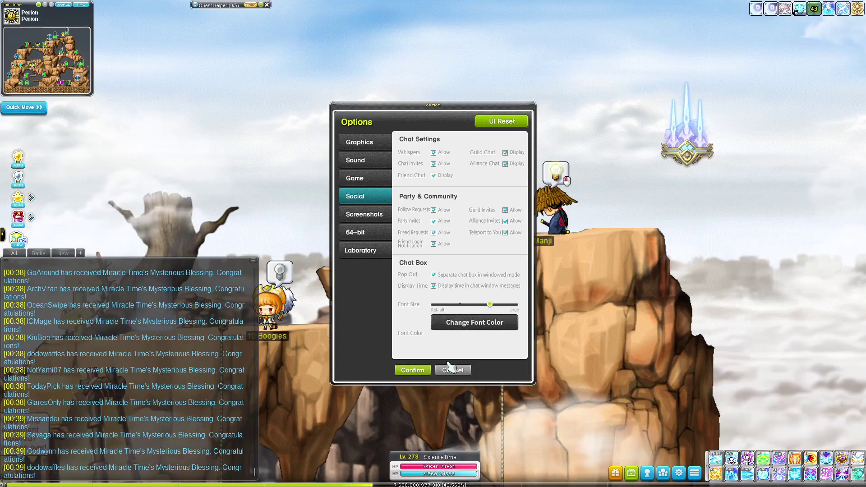
left_click(422, 372)
left_click_drag(811, 31, 436, 64)
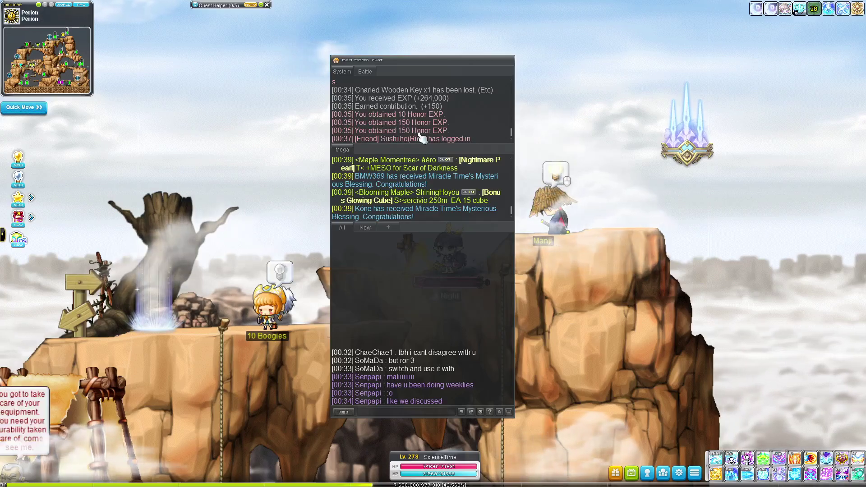
scroll(419, 110, "up", 3)
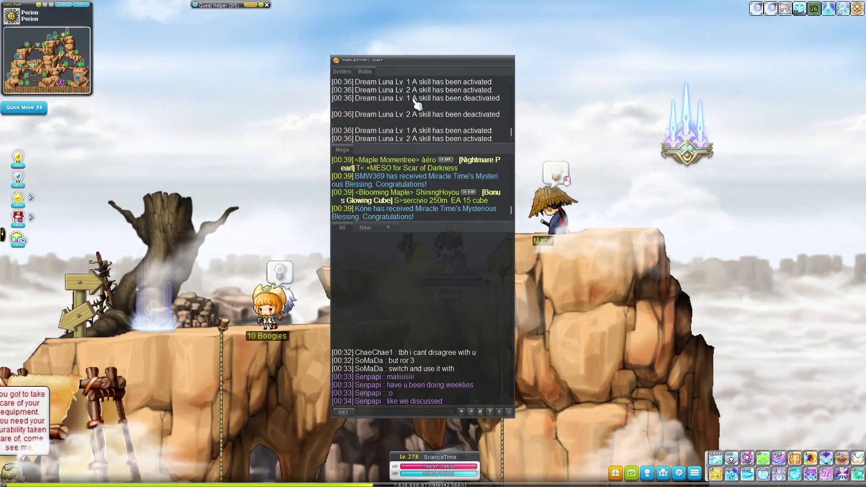
scroll(392, 75, "up", 3)
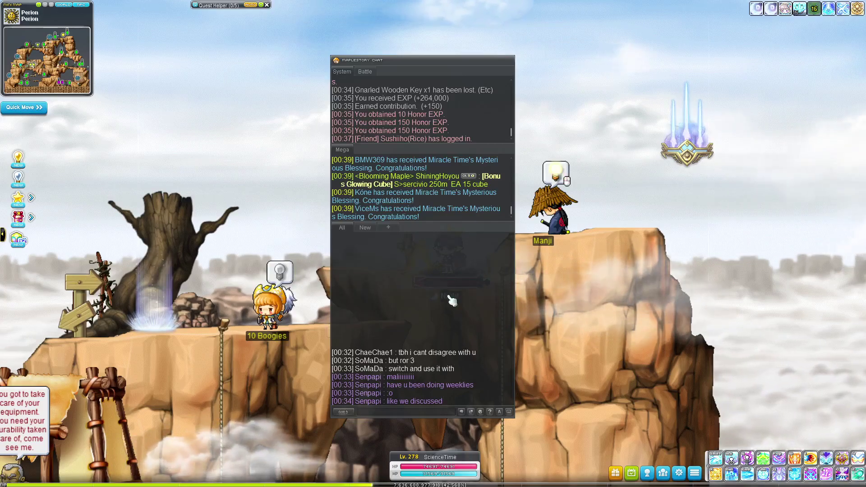
Add a chat tab that includes Normal, Friend, Party, Guild, Alliance and Whisper messages, and open it
left_click(387, 229)
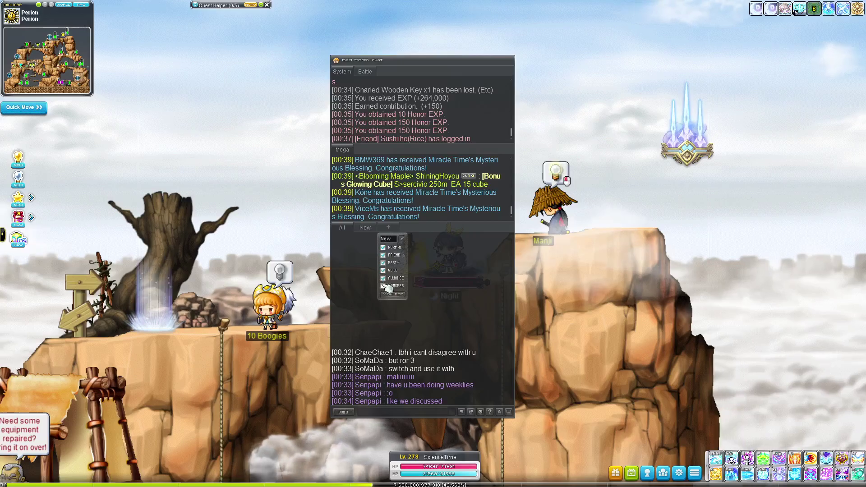
left_click(402, 239)
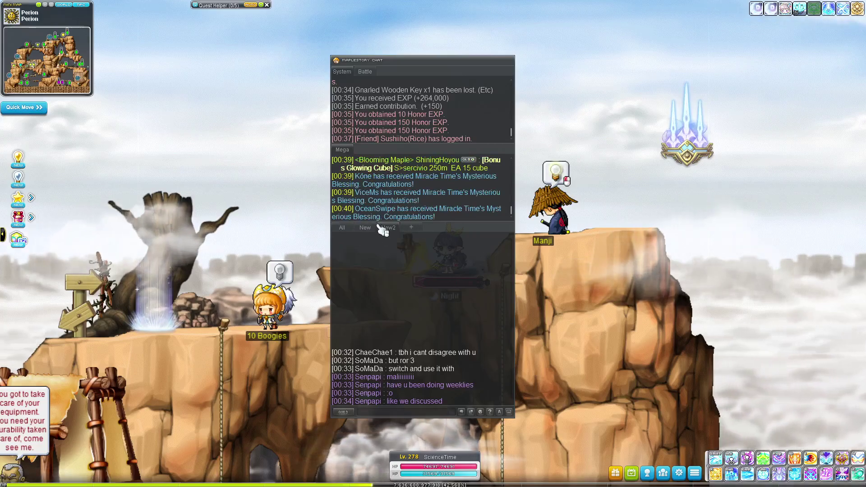
left_click(390, 227)
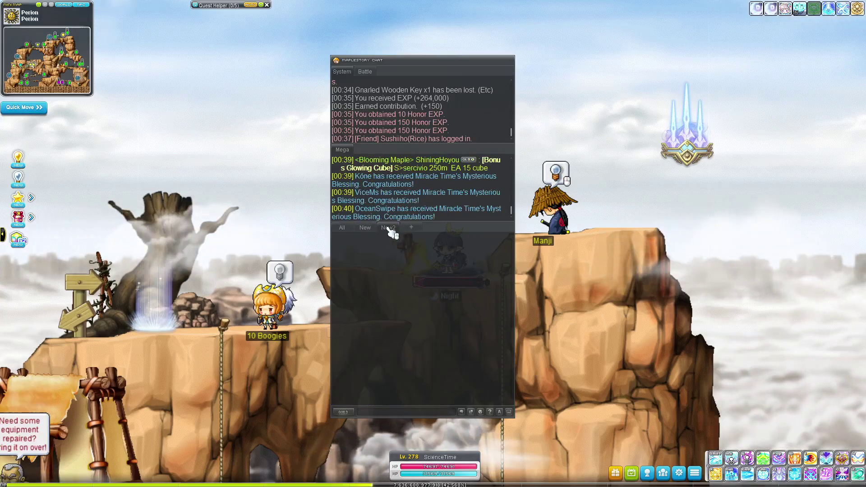
Switch between the All, New and New2 chat tabs to compare their messages, ending on All
left_click(346, 229)
left_click(391, 227)
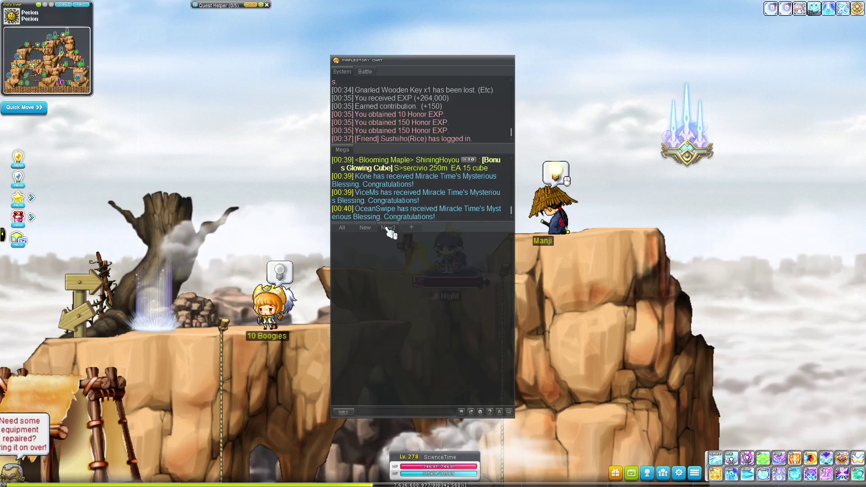
left_click(370, 227)
left_click(388, 229)
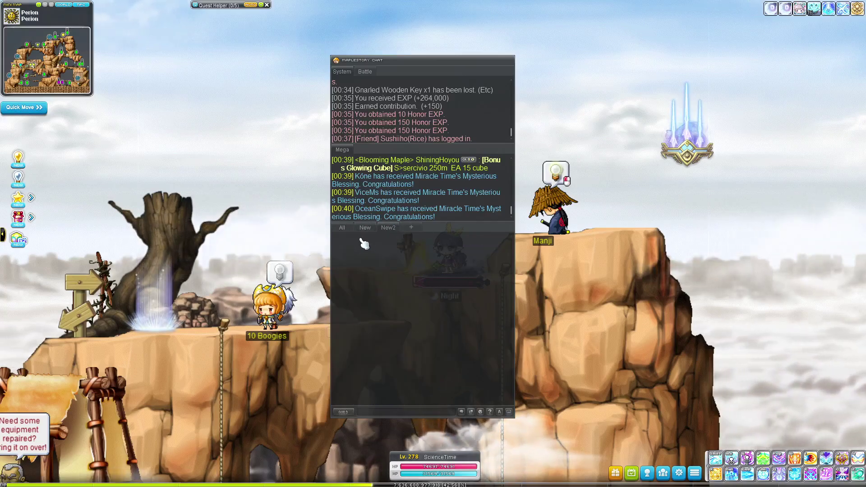
left_click(344, 228)
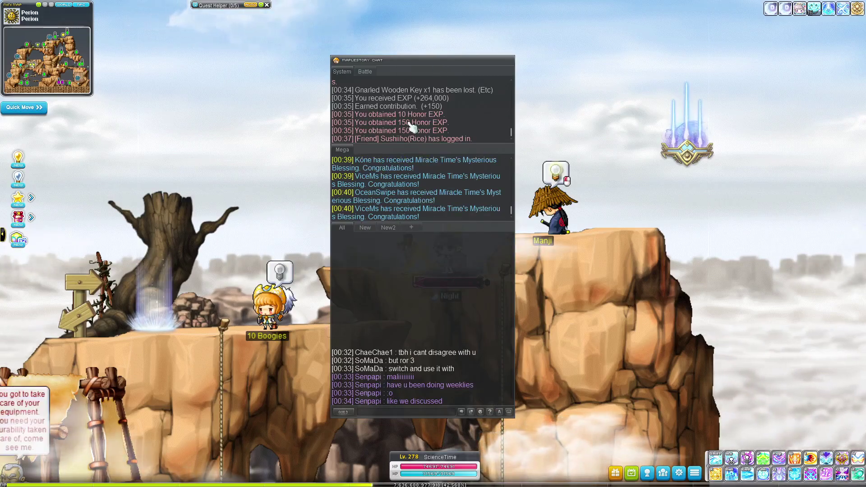
Check the message filters offered for another chat tab, dismiss them, and view the messages in the existing tabs
left_click(410, 228)
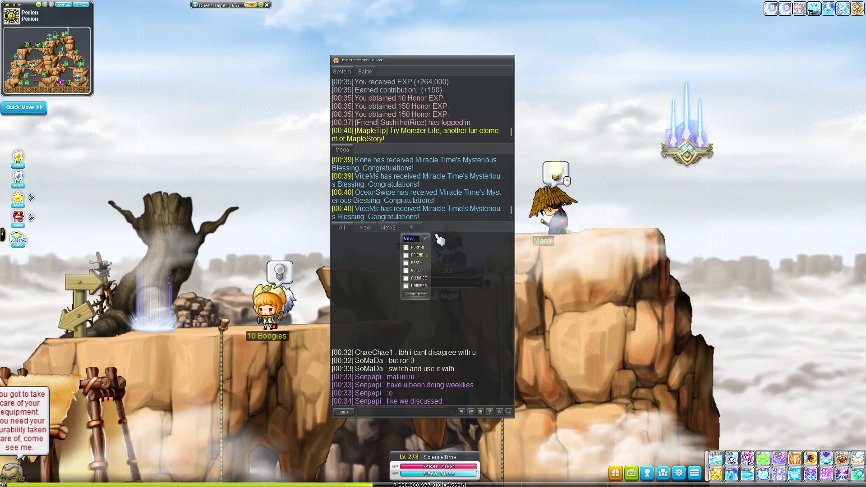
left_click(373, 279)
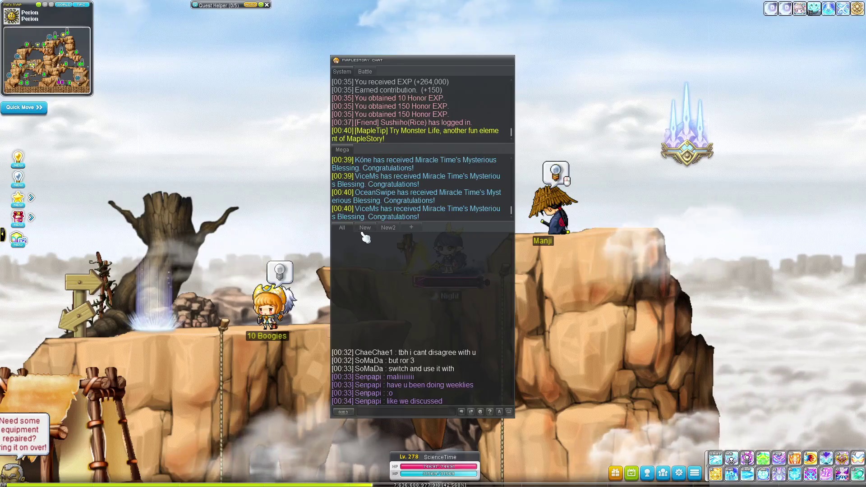
left_click(343, 228)
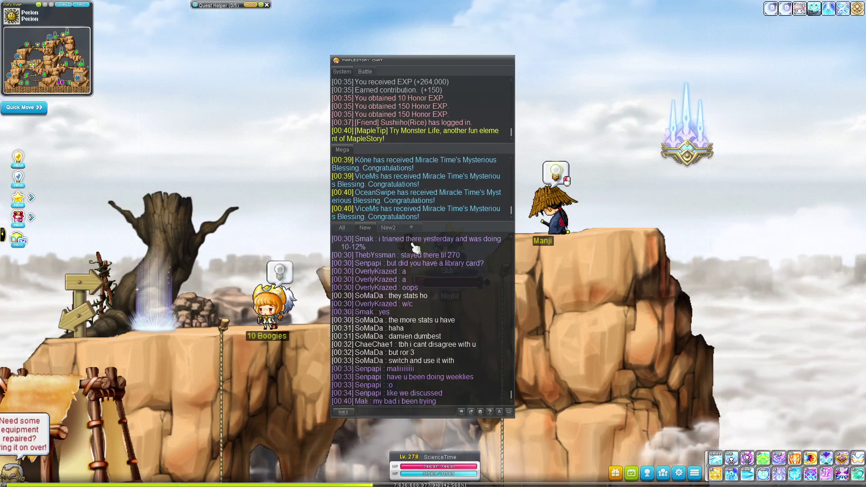
Delete the New2 chat tab and confirm its removal
right_click(389, 228)
left_click(393, 294)
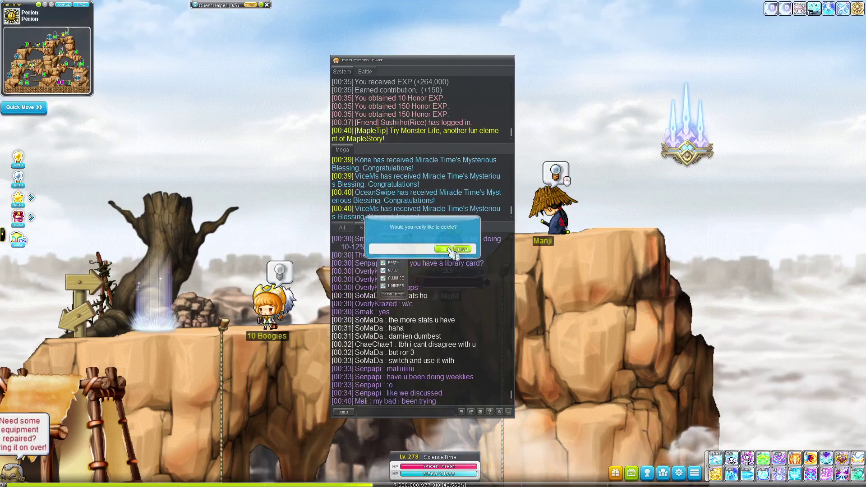
left_click(449, 249)
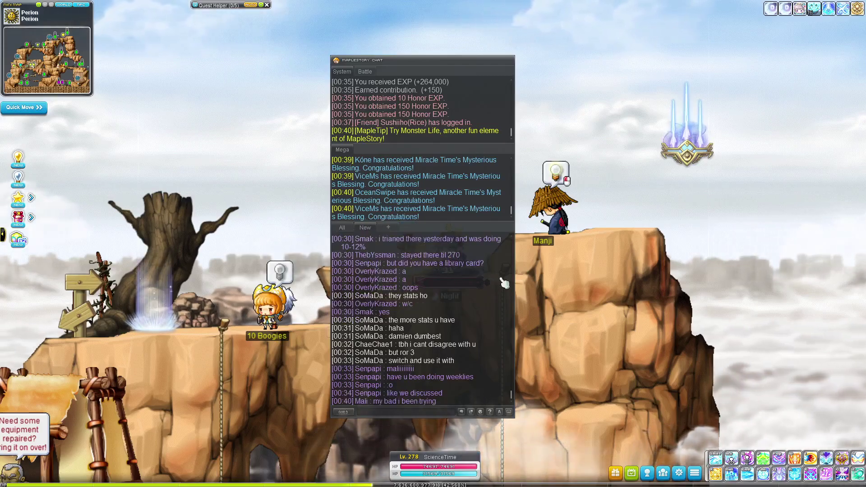
Toggle the chat box between in-game and separate window display, and try moving the separate window outside the game view and back
left_click(508, 412)
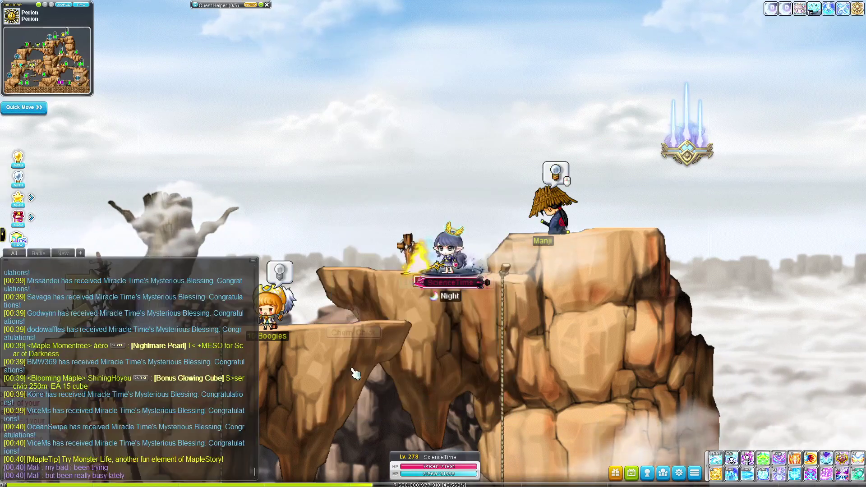
left_click(254, 477)
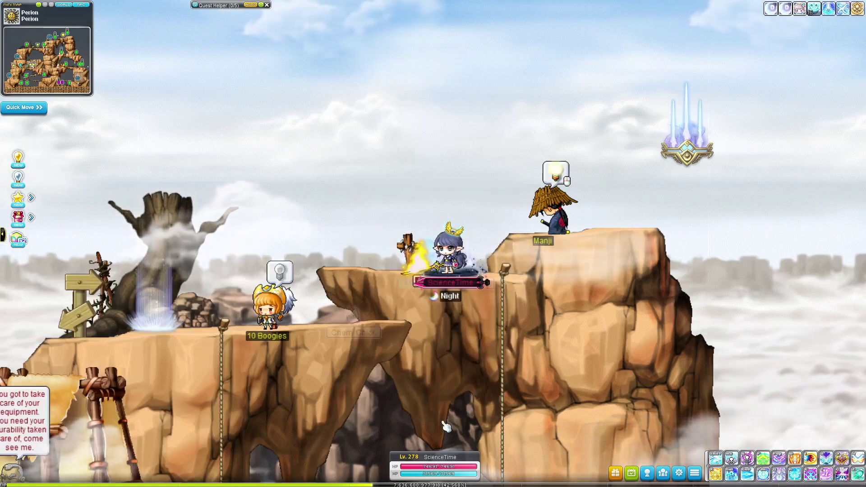
left_click_drag(509, 104, 665, 84)
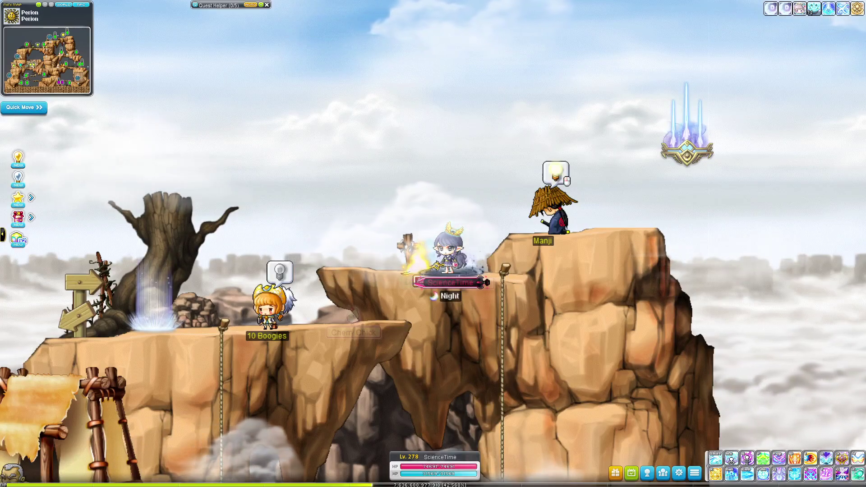
left_click_drag(865, 88, 480, 82)
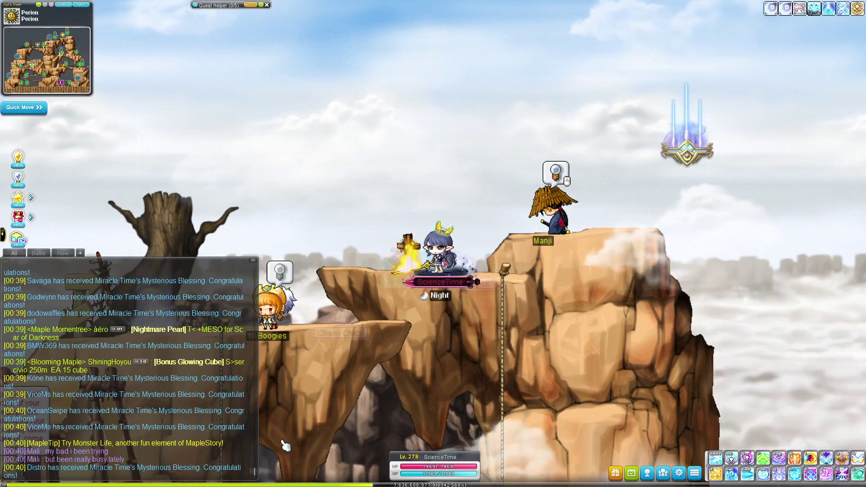
Display the chat box as a separate window and reposition it over the middle of the game view
key("Return")
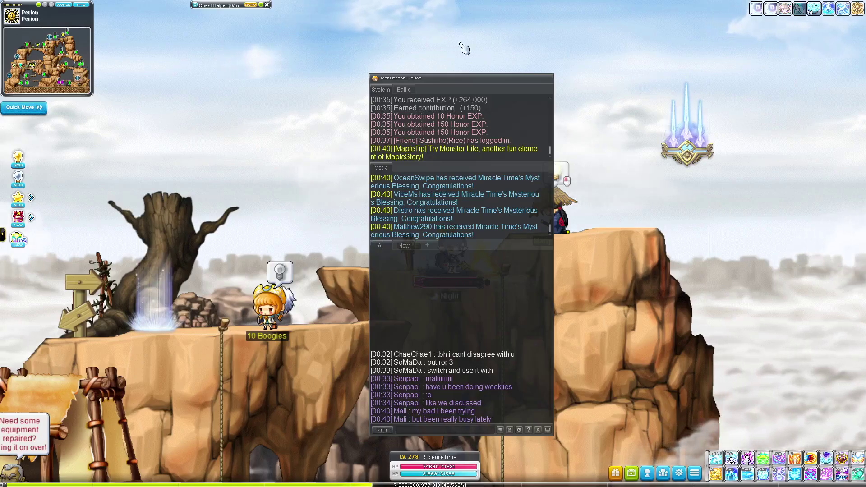
left_click_drag(447, 80, 393, 57)
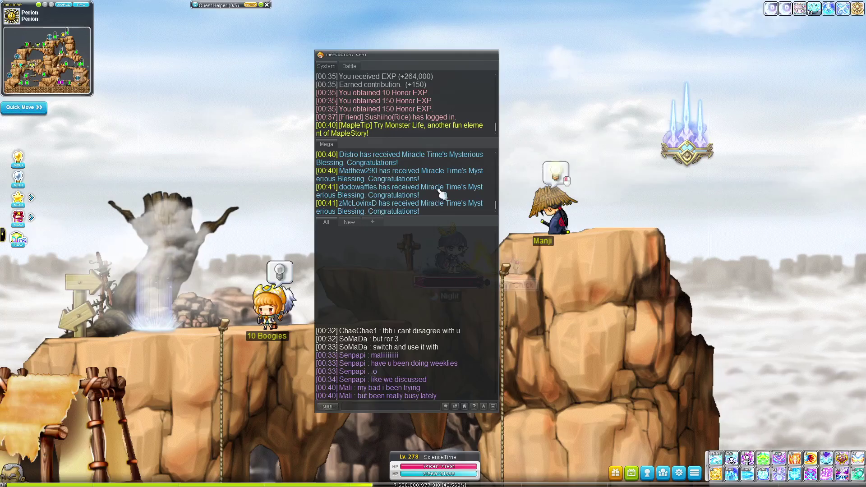